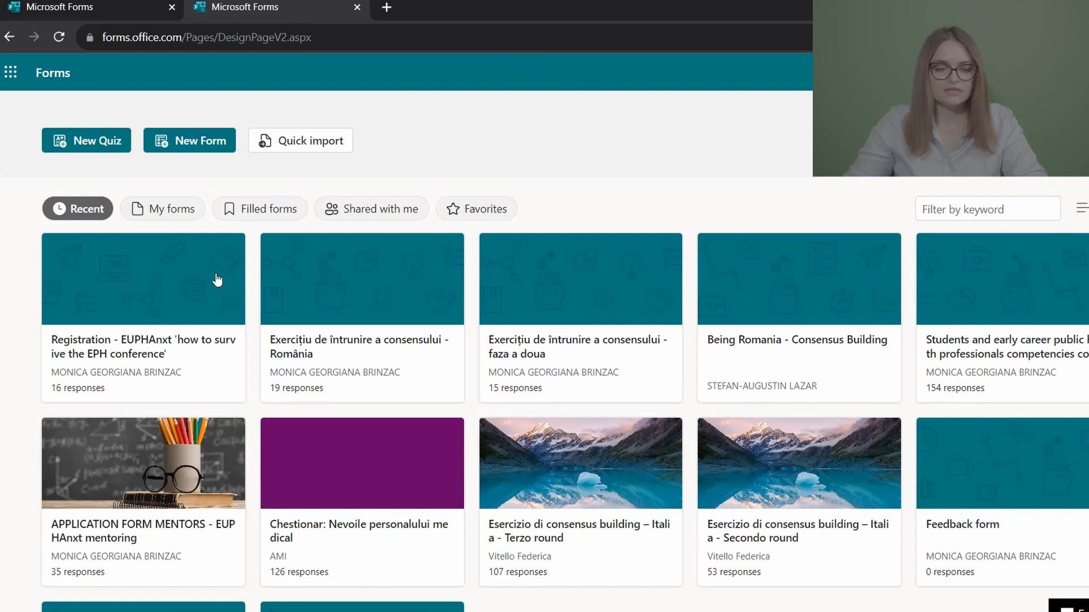
Create a new form titled "Patient feedback" and display the available question types.
{"action": "left_click", "coordinate": [228, 148]}
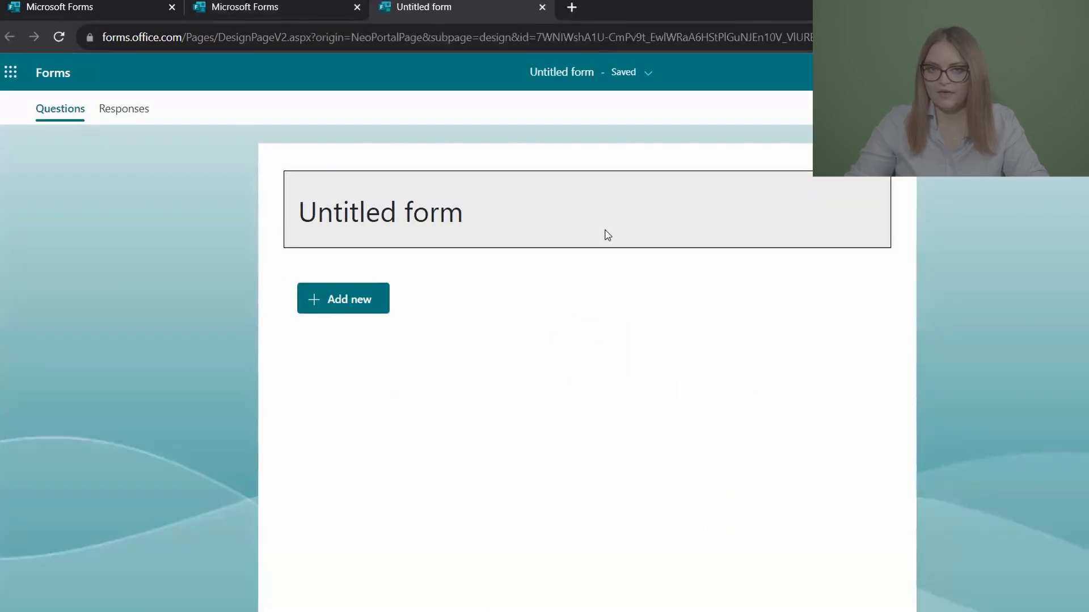
{"action": "left_click", "coordinate": [605, 236]}
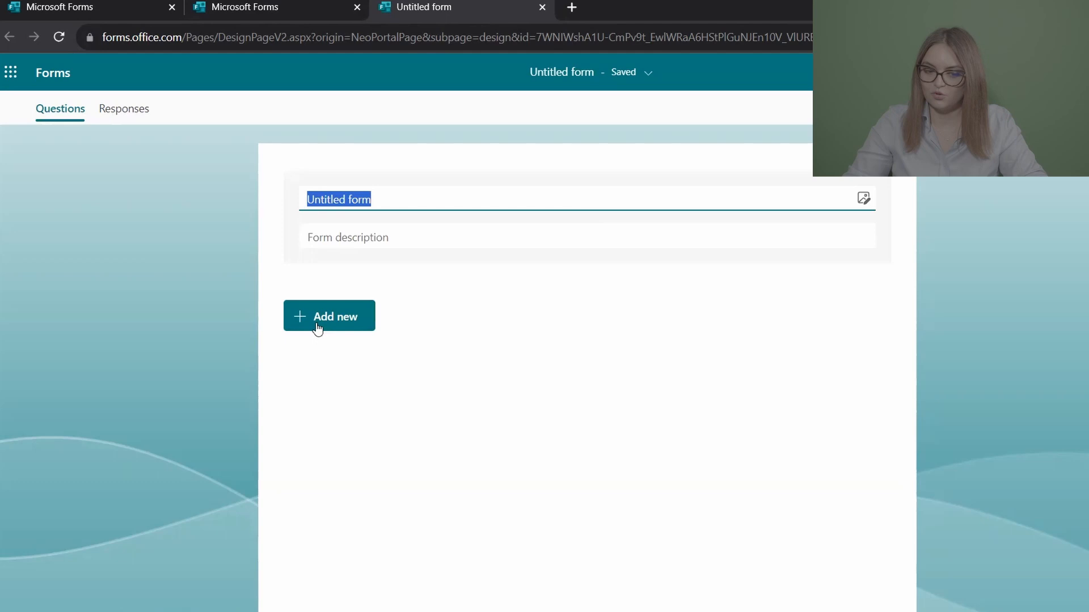
{"action": "key", "text": "Tab"}
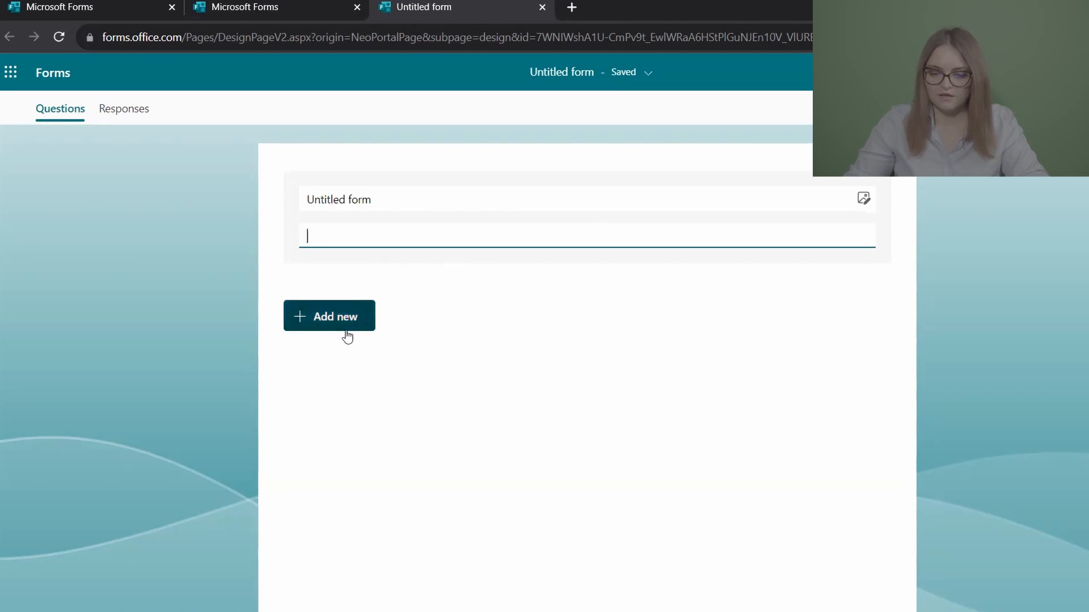
{"action": "left_click", "coordinate": [348, 335]}
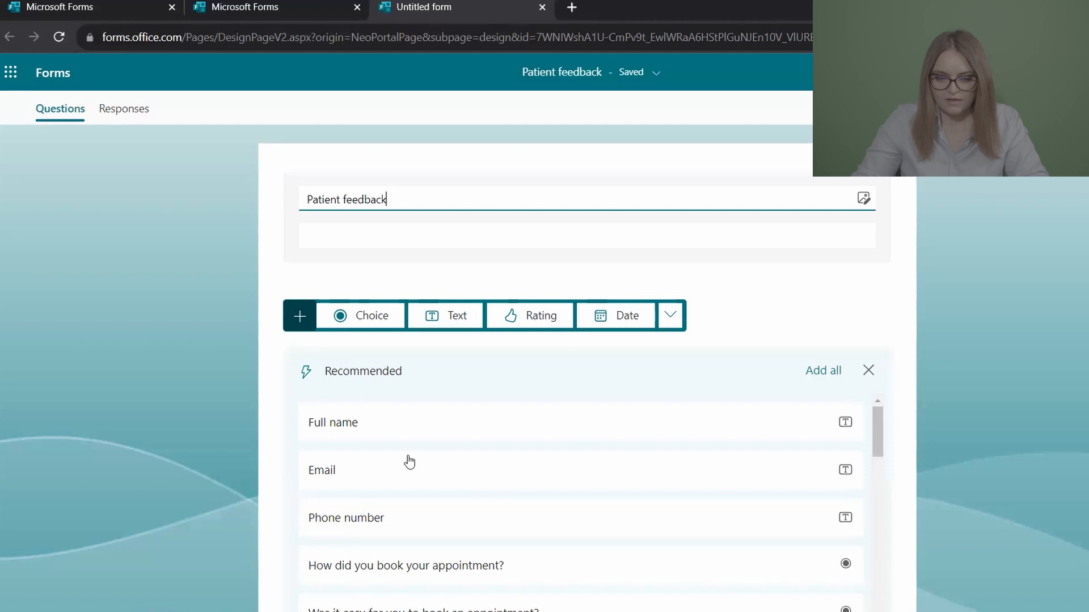
{"action": "left_click", "coordinate": [299, 318]}
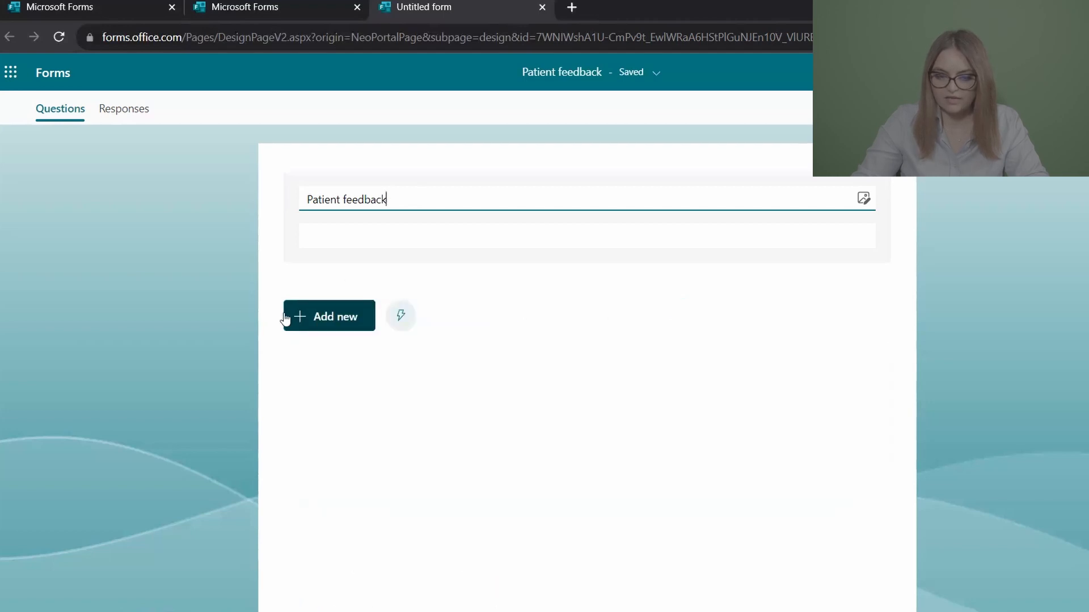
{"action": "left_click", "coordinate": [304, 322]}
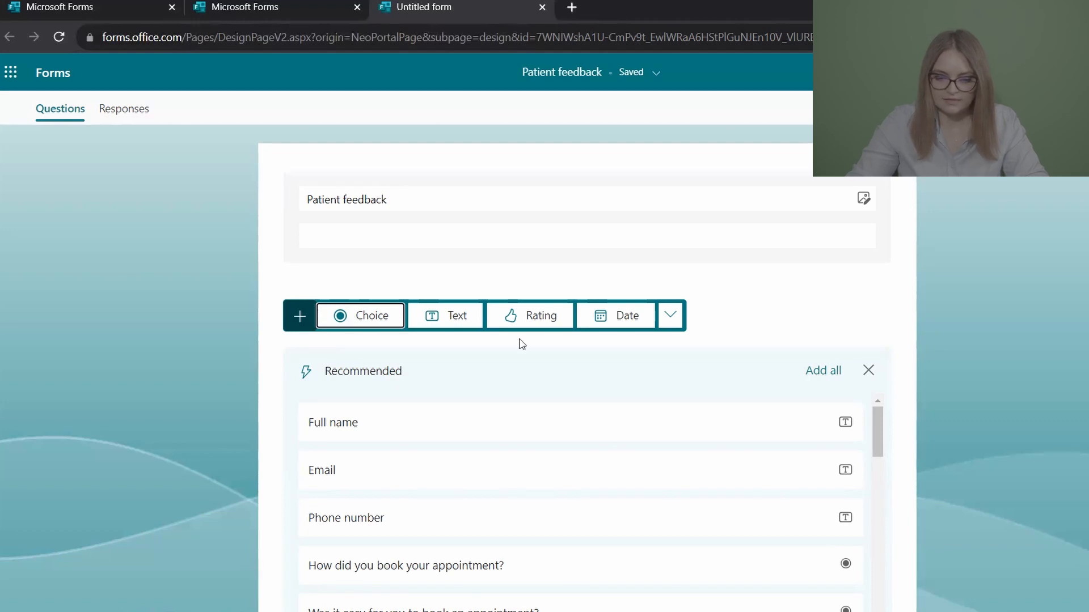
Add a text question reading "How would you rate your health status?".
{"action": "left_click", "coordinate": [445, 315]}
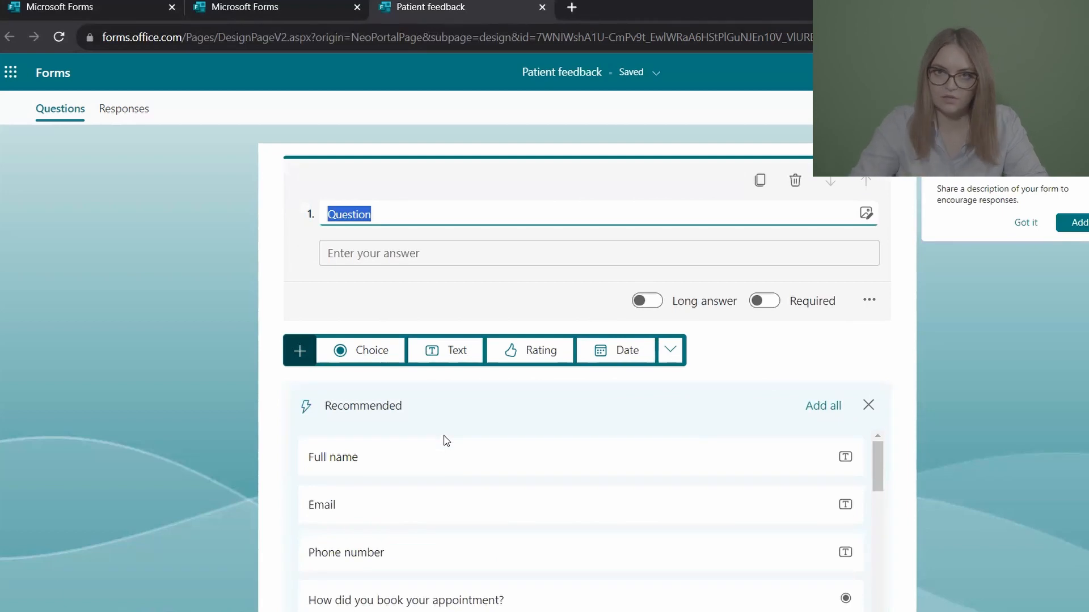
{"action": "type", "text": "How would you rate y"}
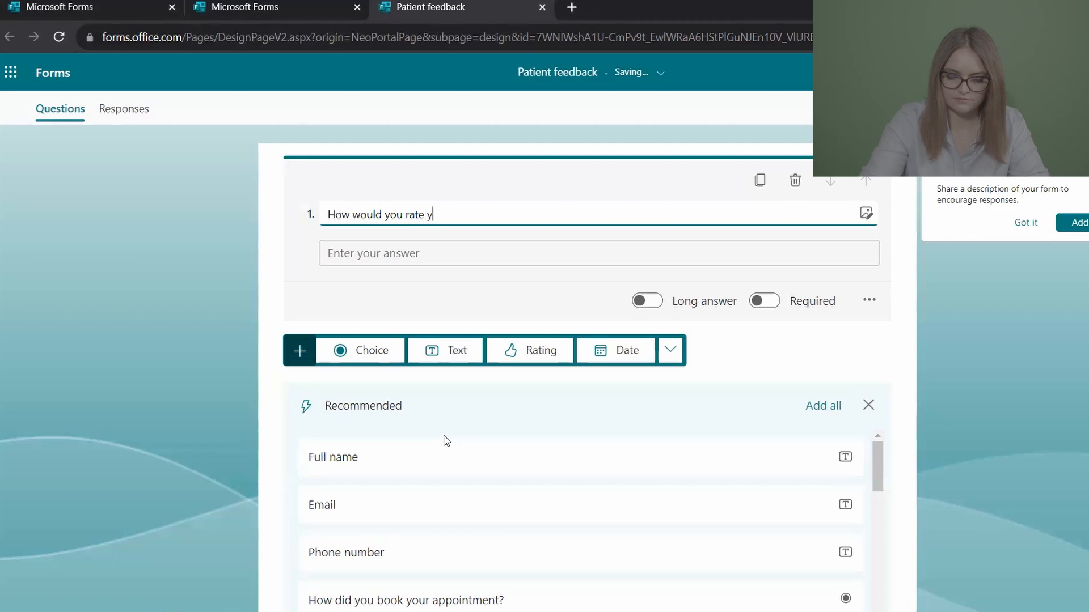
{"action": "type", "text": "our"}
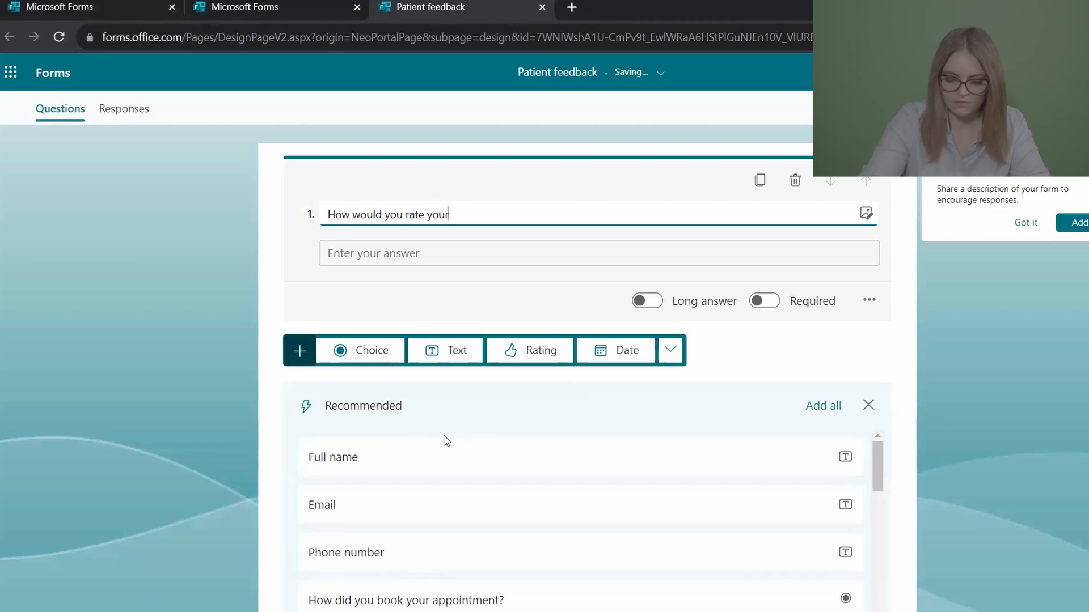
{"action": "type", "text": " health"}
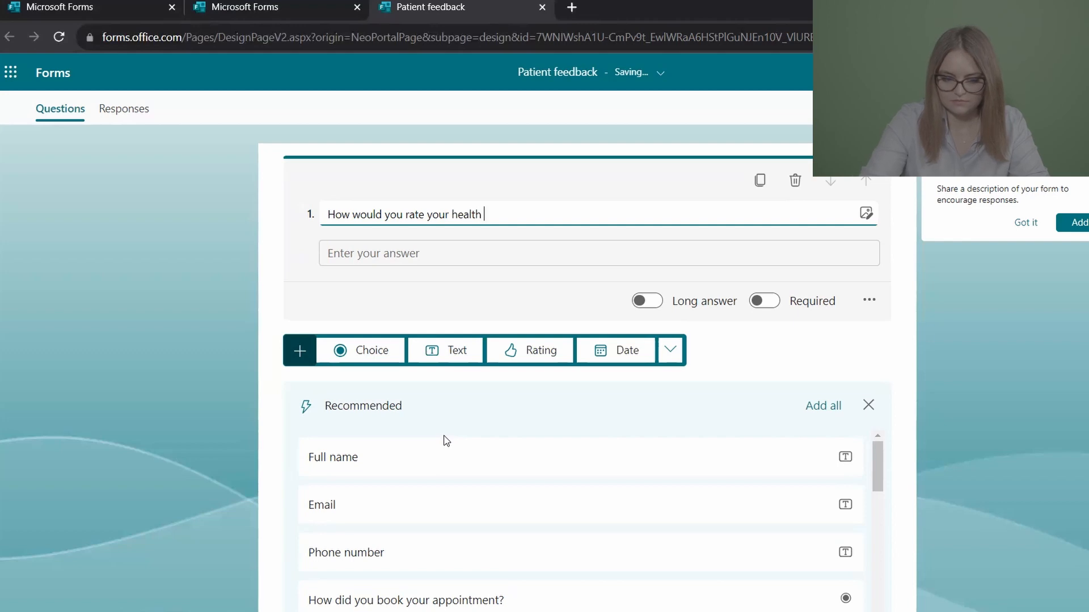
{"action": "type", "text": "  status?"}
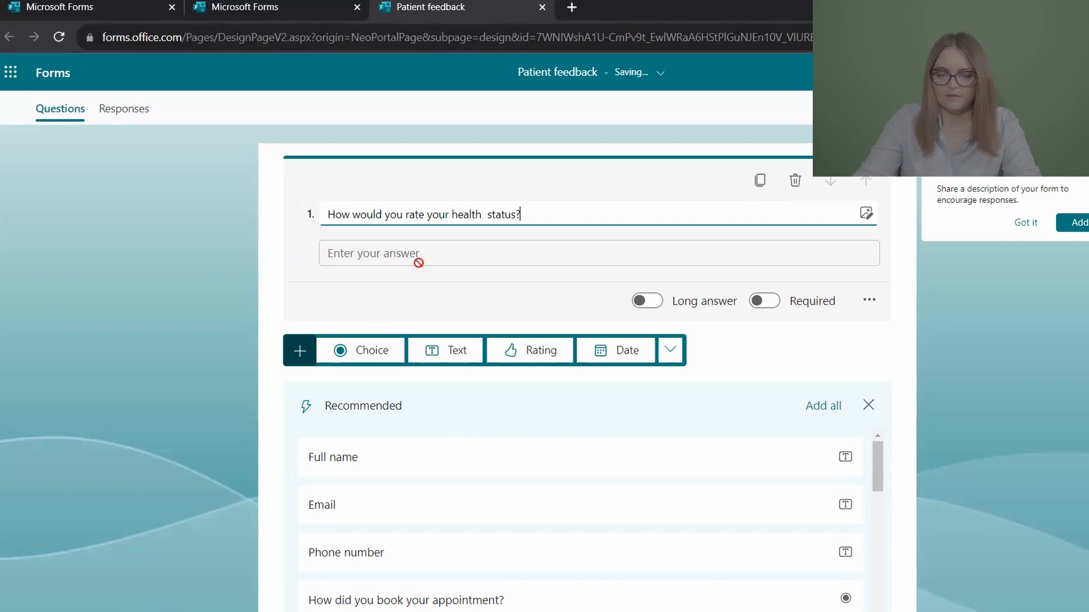
{"action": "left_click", "coordinate": [566, 257]}
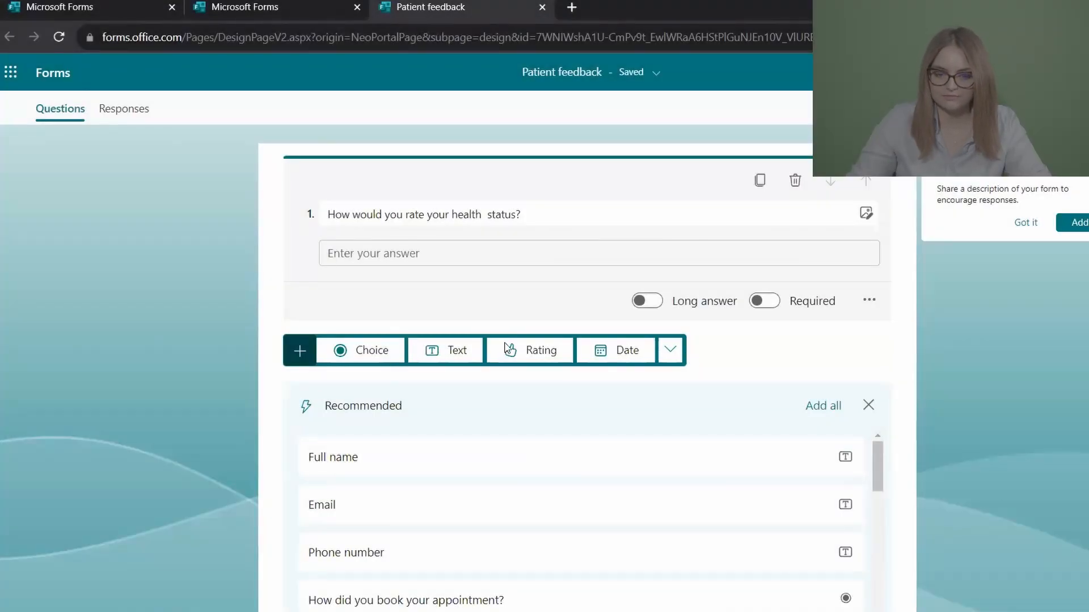
Add a second question of the choice type, also reading "How would you rate your health status?".
{"action": "type", "text": "H"}
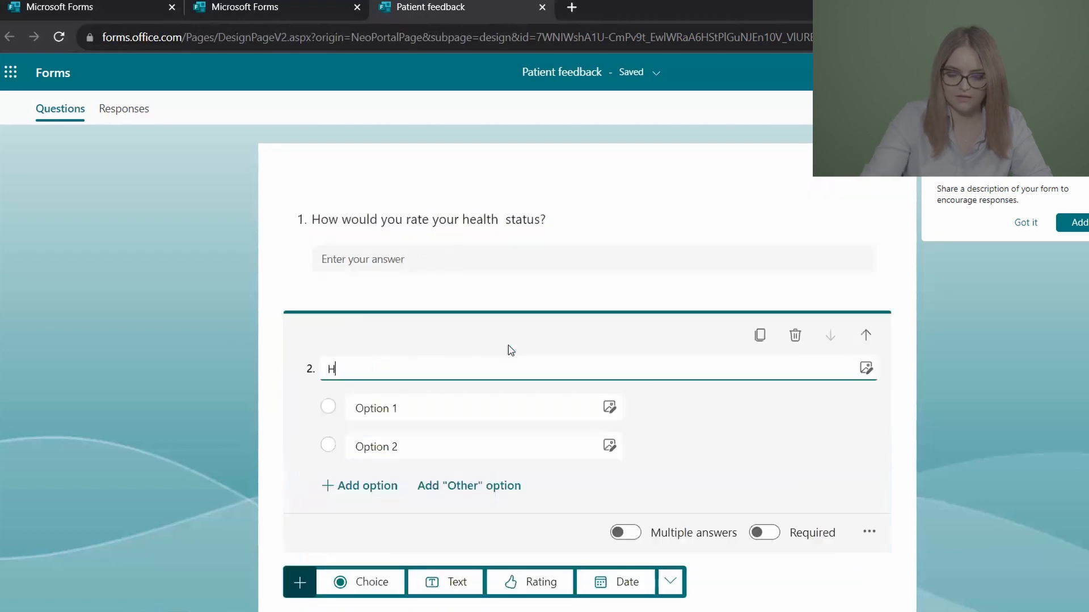
{"action": "type", "text": "ow would you"}
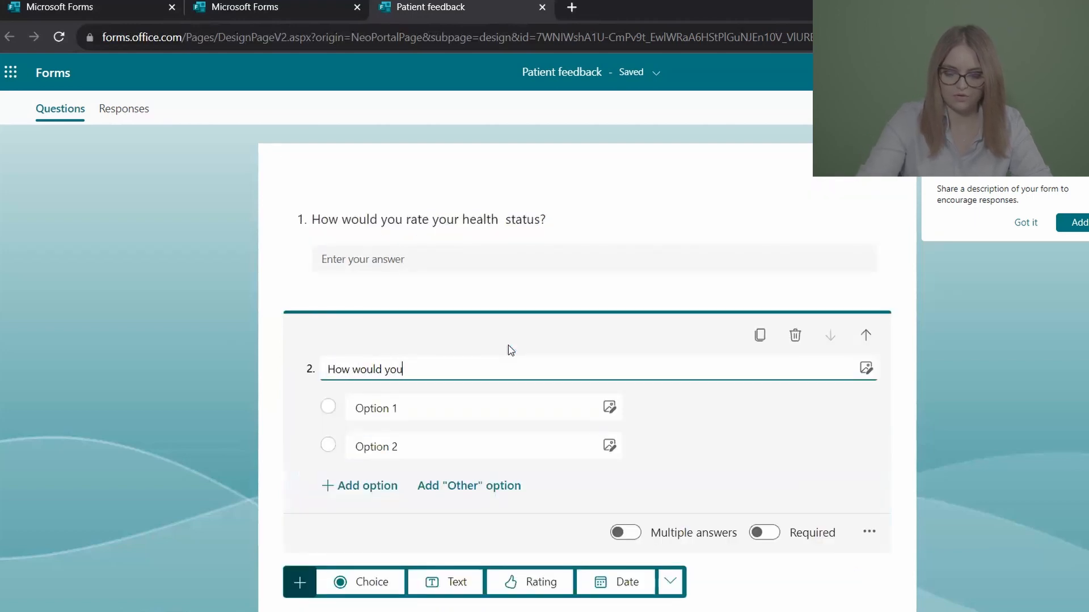
{"action": "type", "text": " rate your he"}
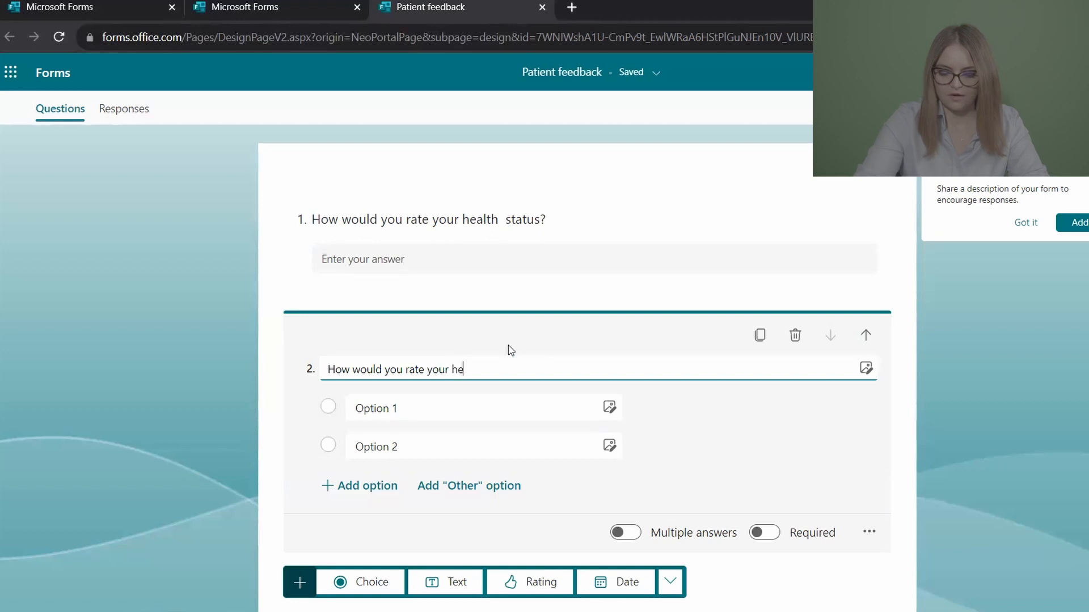
{"action": "type", "text": "alth status?"}
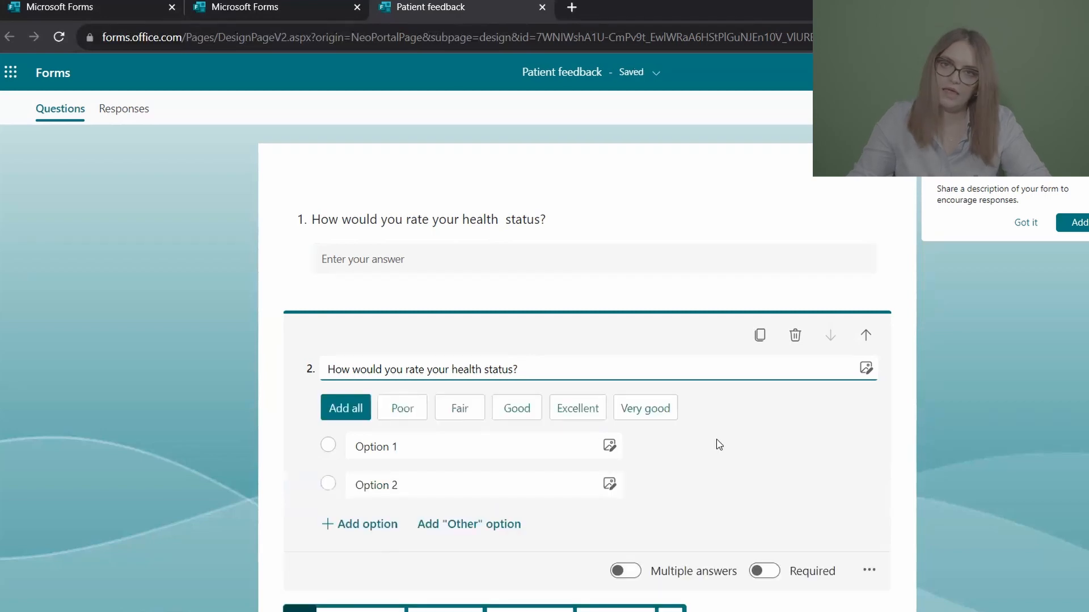
Try to add the suggested answer "Poor" to the health status choice question.
{"action": "left_click", "coordinate": [402, 425]}
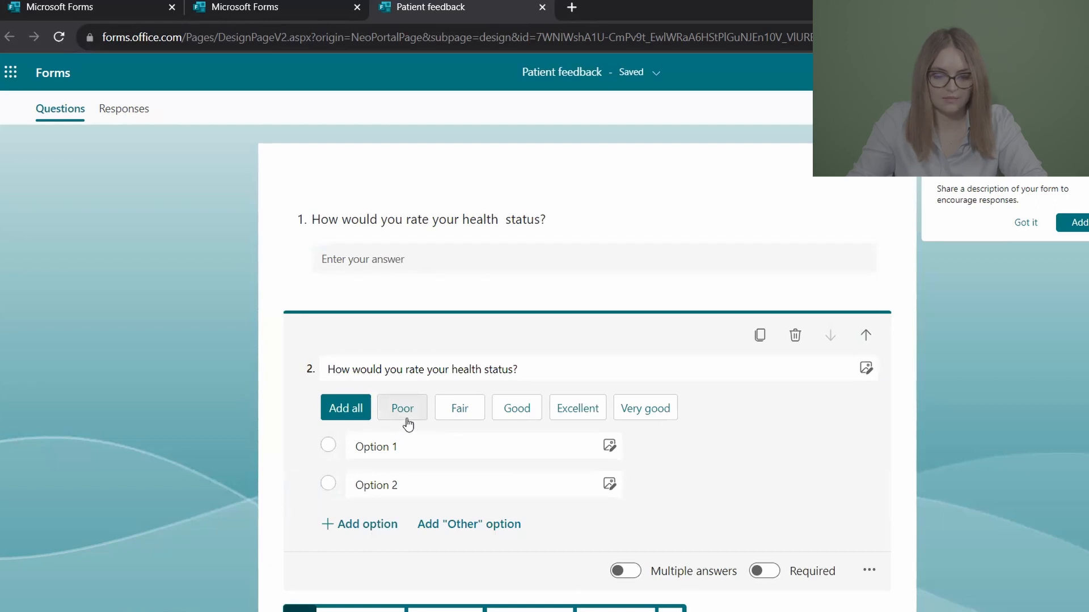
{"action": "left_click", "coordinate": [403, 424]}
{"action": "left_click", "coordinate": [407, 424]}
{"action": "left_click", "coordinate": [408, 423]}
{"action": "left_click", "coordinate": [406, 420]}
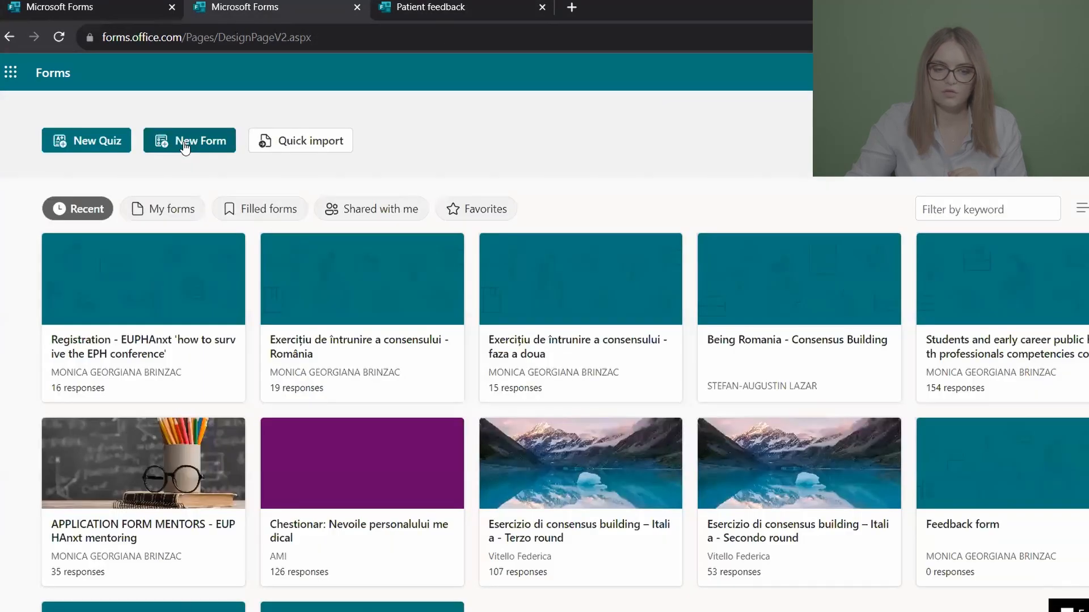
Create another new form from the Forms home page and title it "Patient feedbak".
{"action": "left_click", "coordinate": [184, 146]}
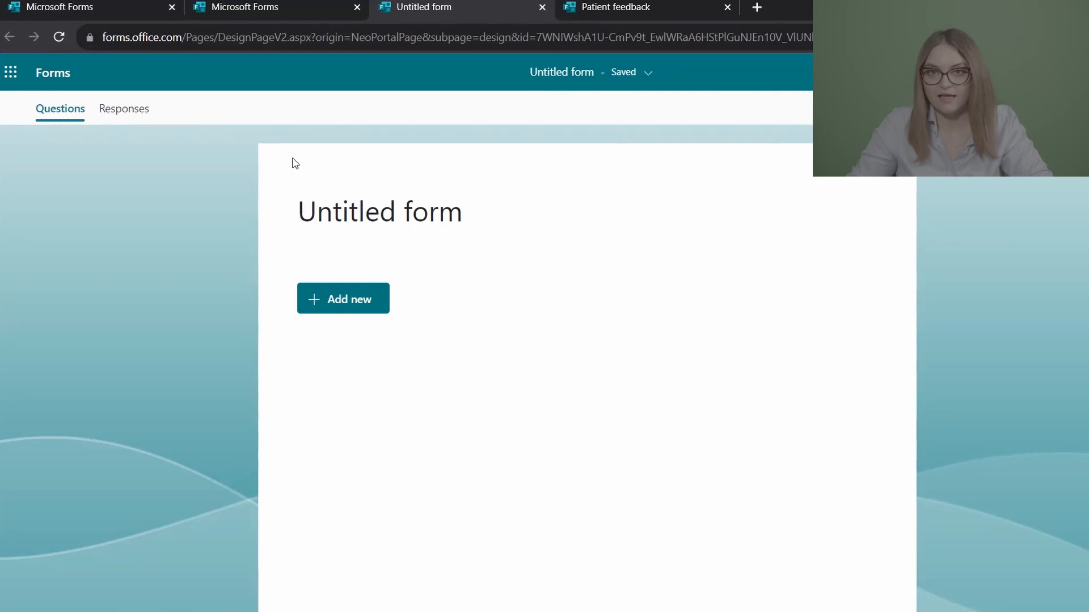
{"action": "left_click", "coordinate": [412, 230]}
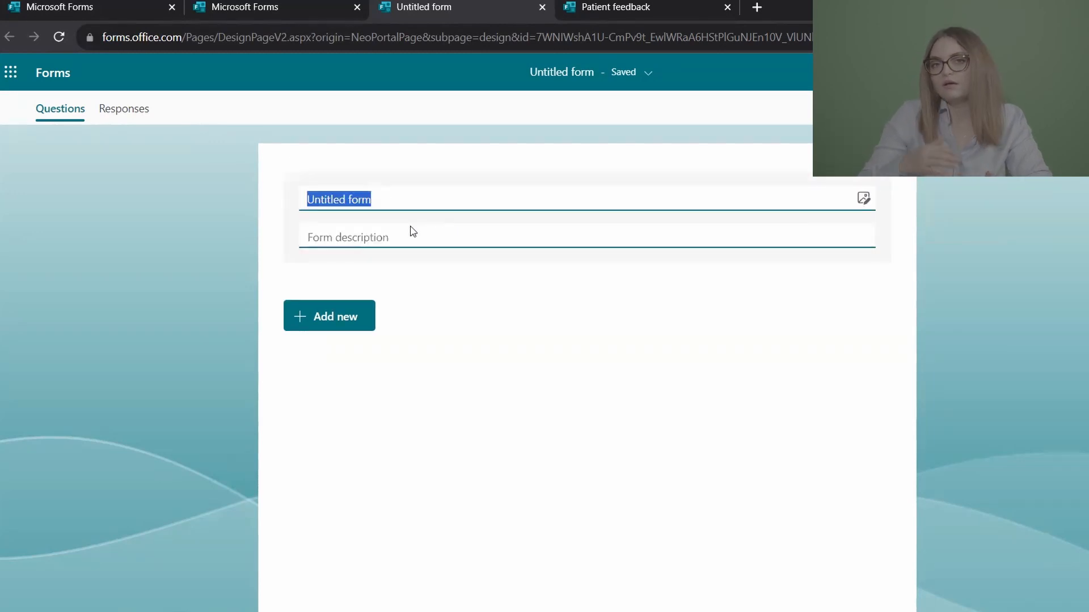
{"action": "type", "text": "Patient feedbak"}
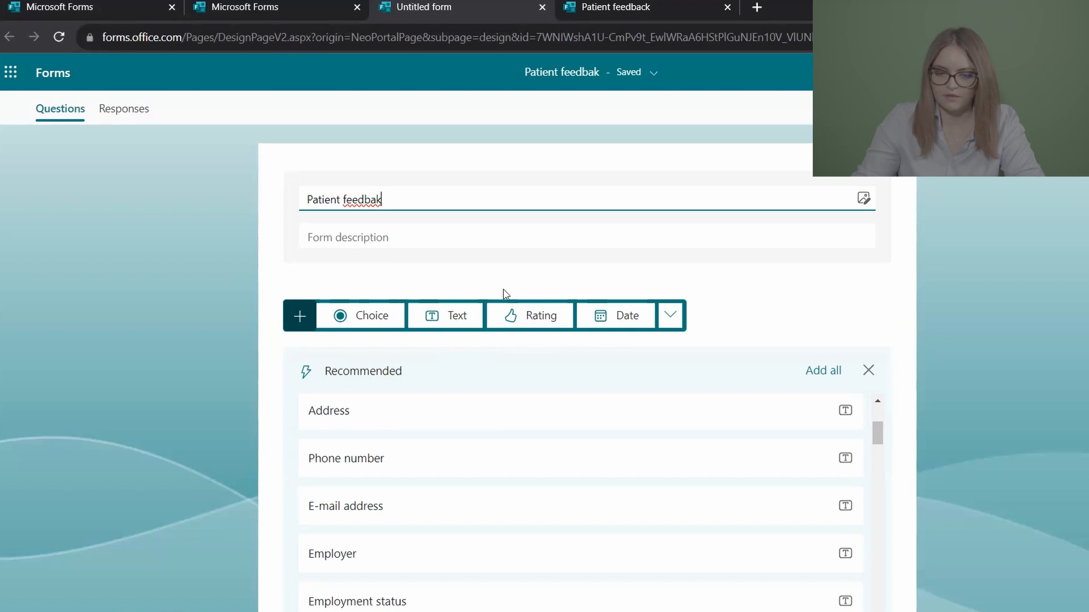
Add a rating question asking how the respondent would rate the named doctor's appointment.
{"action": "left_click", "coordinate": [530, 315]}
{"action": "type", "text": "How would you rate Dr. Jones"}
{"action": "type", "text": "appointment?"}
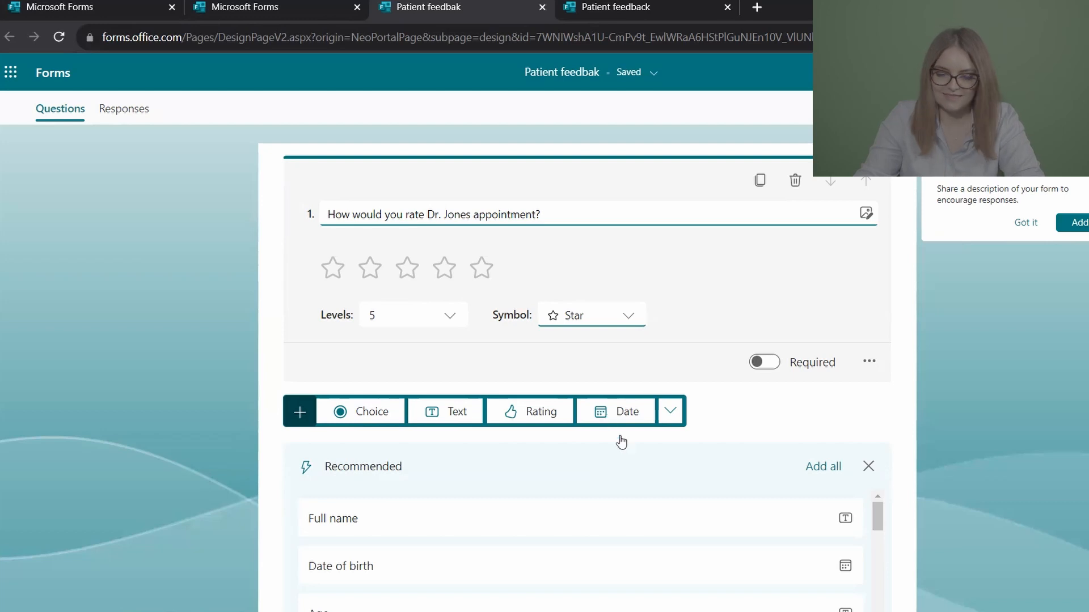
Look through the available level counts, up to 10, for the rating question and keep the current setting.
{"action": "left_click", "coordinate": [453, 327]}
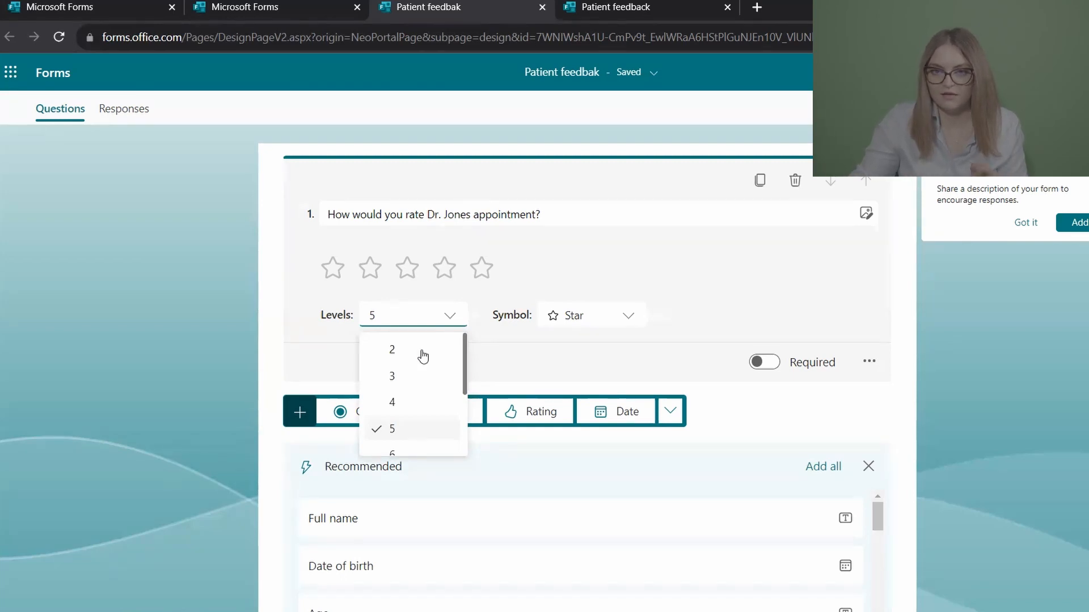
{"action": "scroll", "coordinate": [423, 356], "scroll_direction": "down", "scroll_amount": 2}
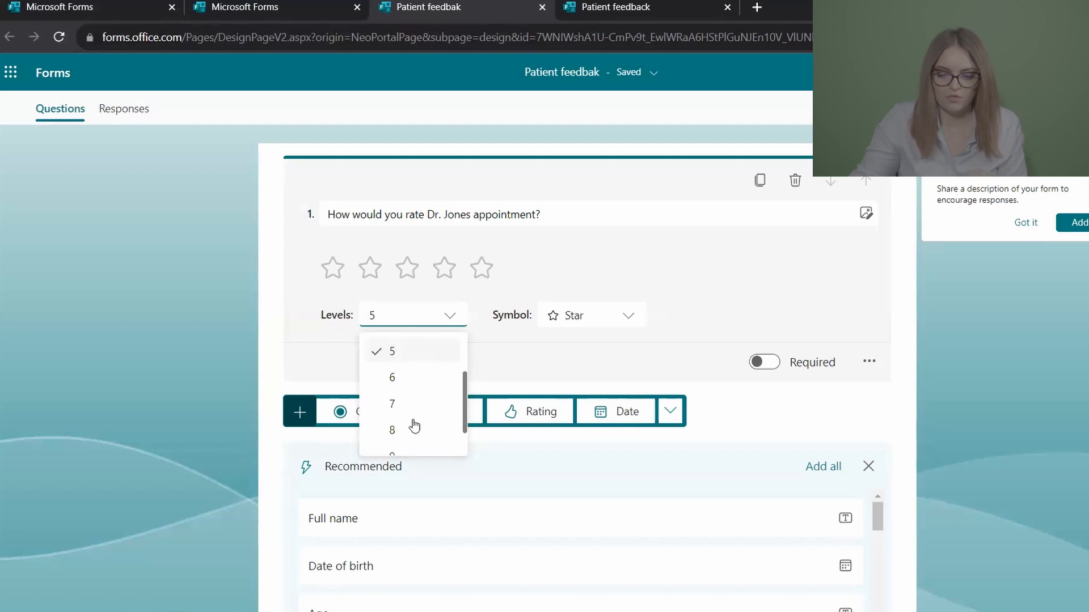
{"action": "scroll", "coordinate": [428, 452], "scroll_direction": "down", "scroll_amount": 1}
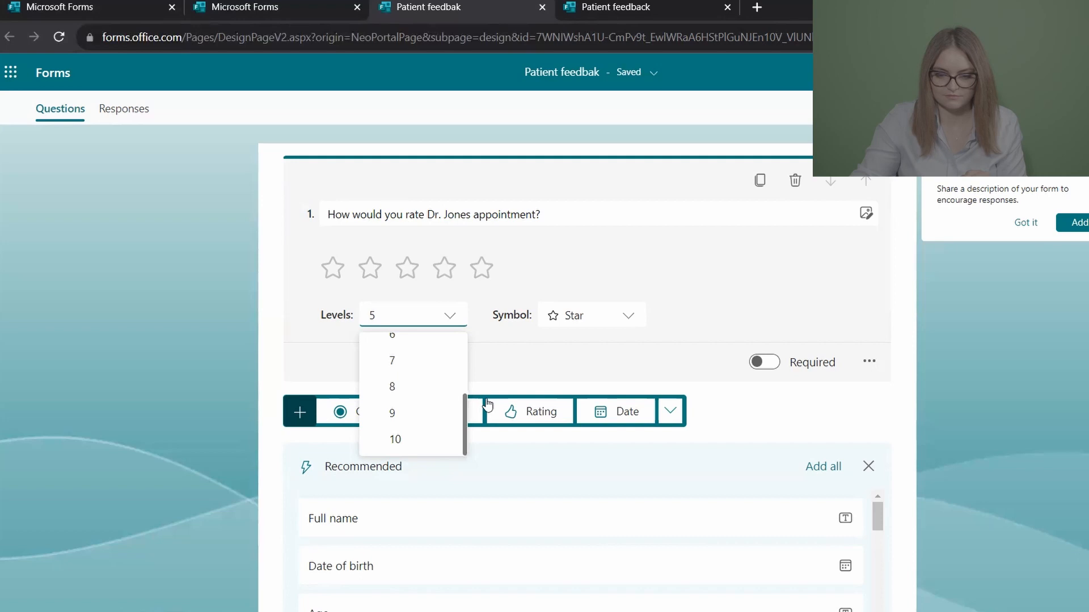
{"action": "left_click", "coordinate": [681, 348]}
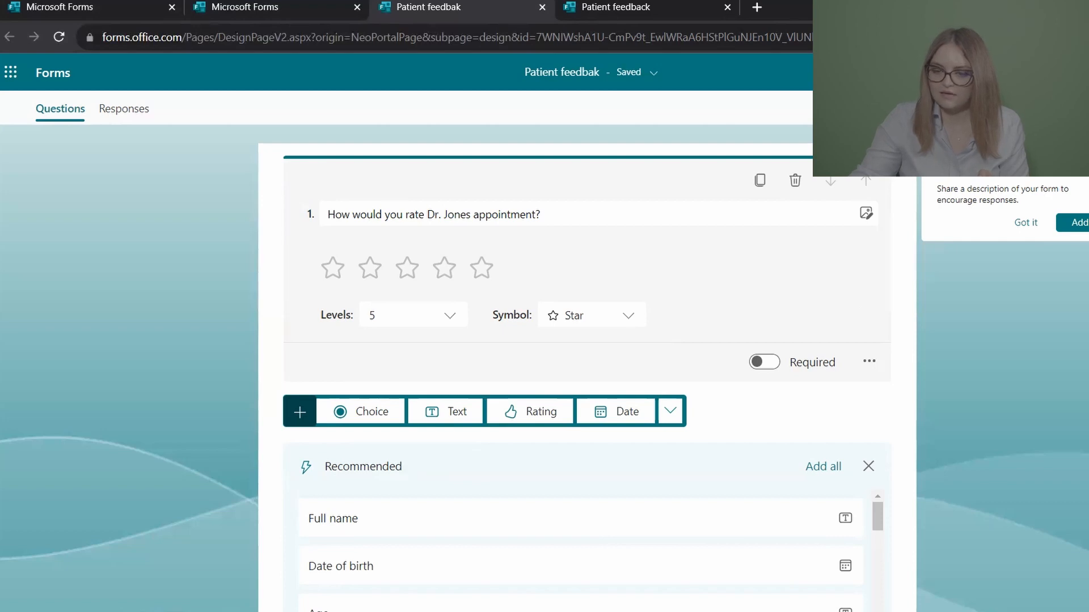
Preview the form as a respondent and try out the star rating.
{"action": "left_click", "coordinate": [852, 109]}
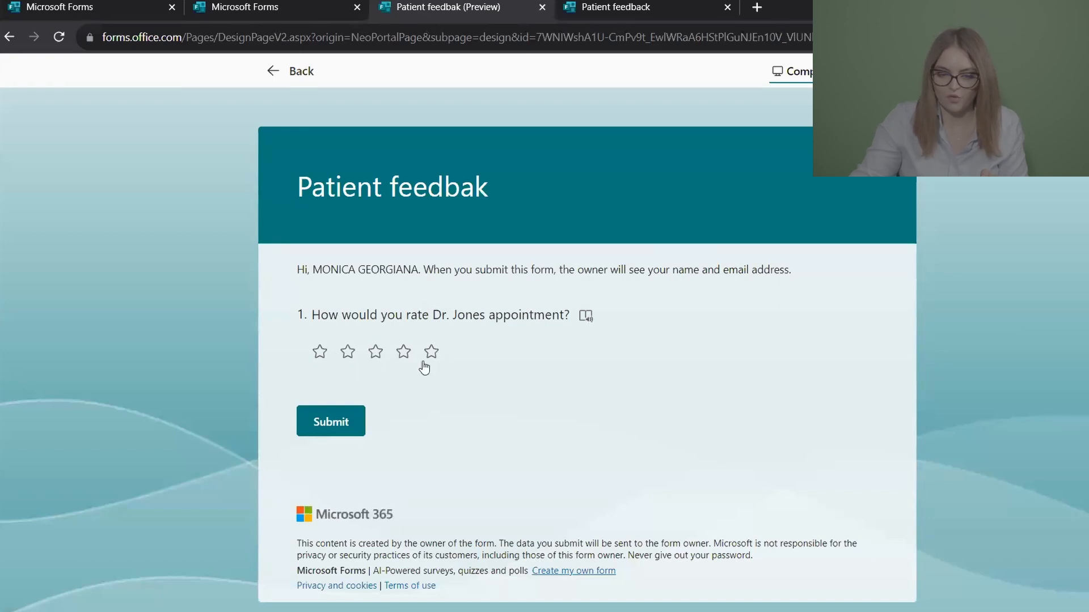
{"action": "left_click", "coordinate": [424, 367]}
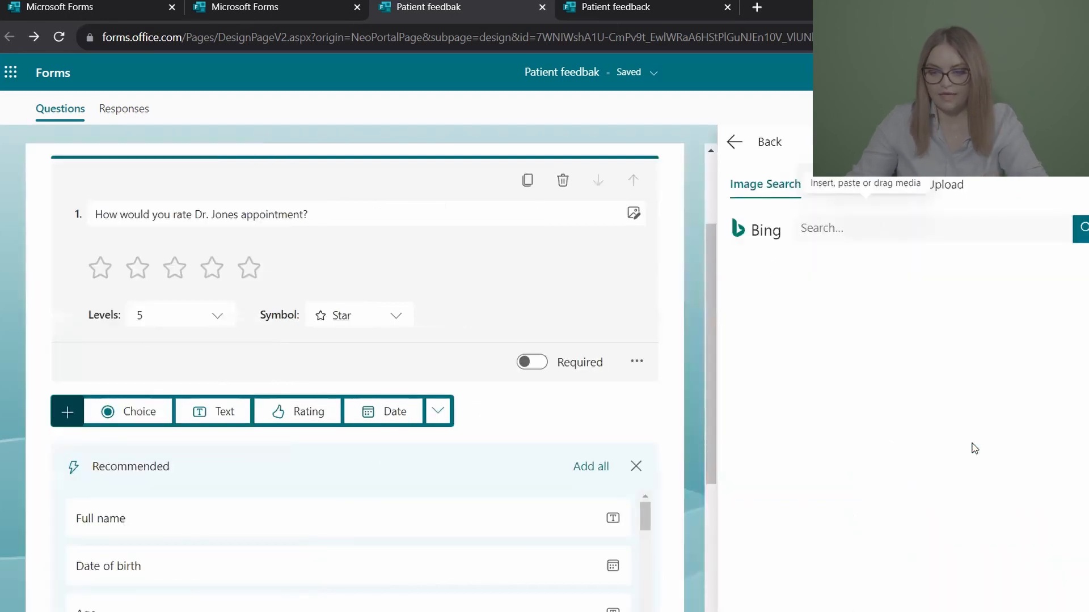
Examine the Bing image search and upload options for adding media to the rating question.
{"action": "left_click", "coordinate": [814, 241]}
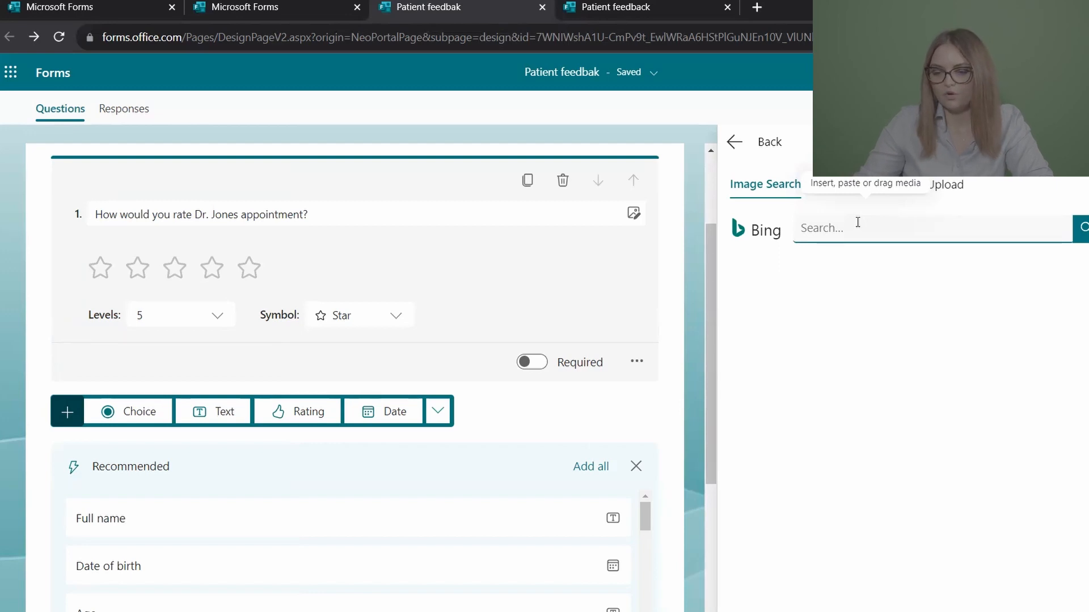
{"action": "left_click", "coordinate": [961, 194]}
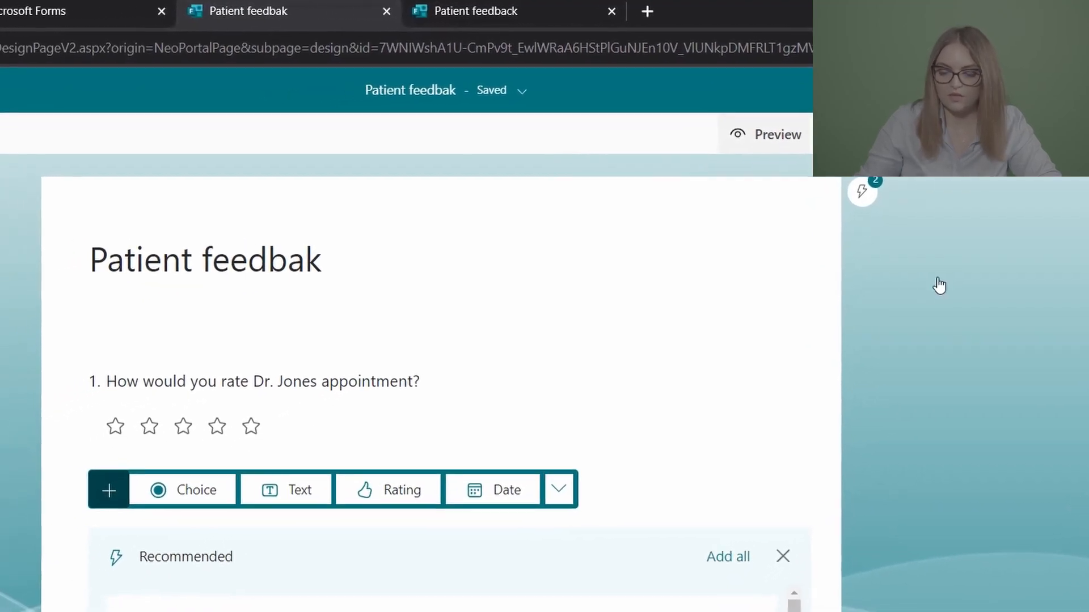
Open the response collection settings, try the specific-people restriction, allow anyone to respond, and display the form's embed code.
{"action": "left_click", "coordinate": [971, 193]}
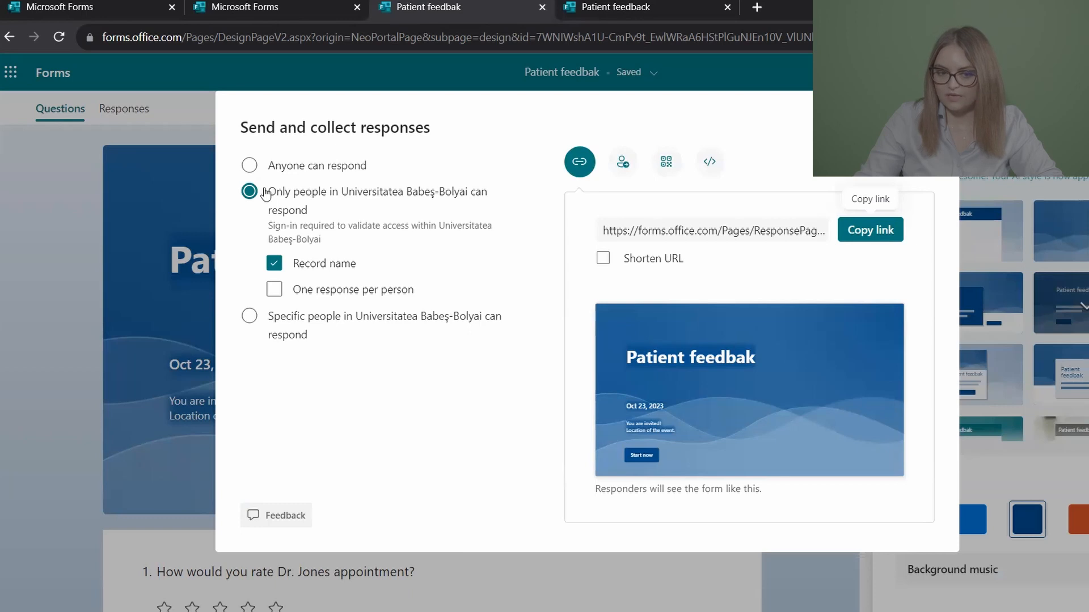
{"action": "left_click", "coordinate": [251, 167]}
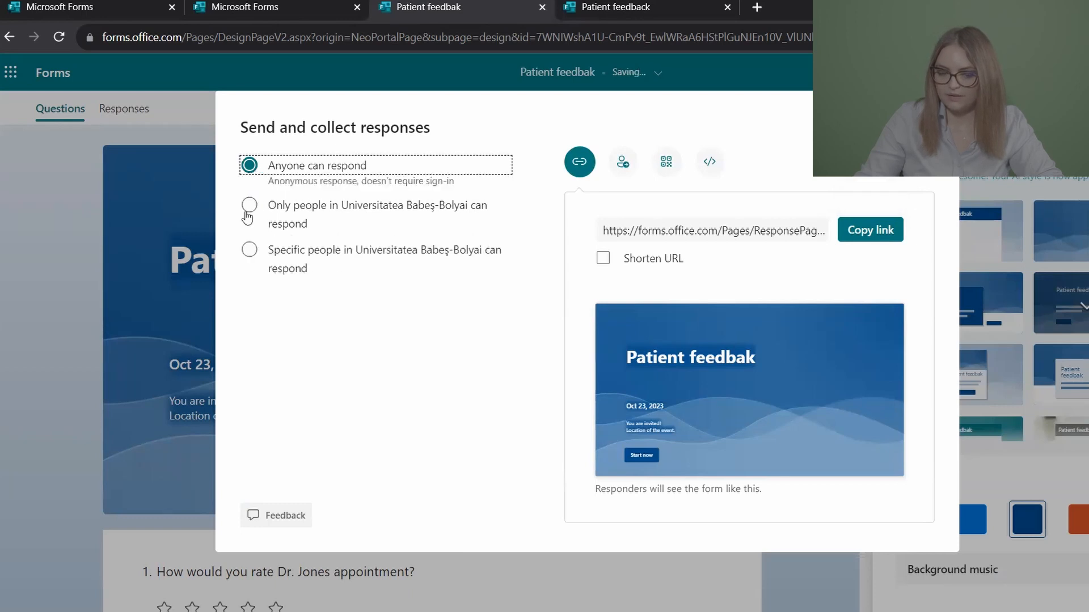
{"action": "left_click", "coordinate": [259, 321]}
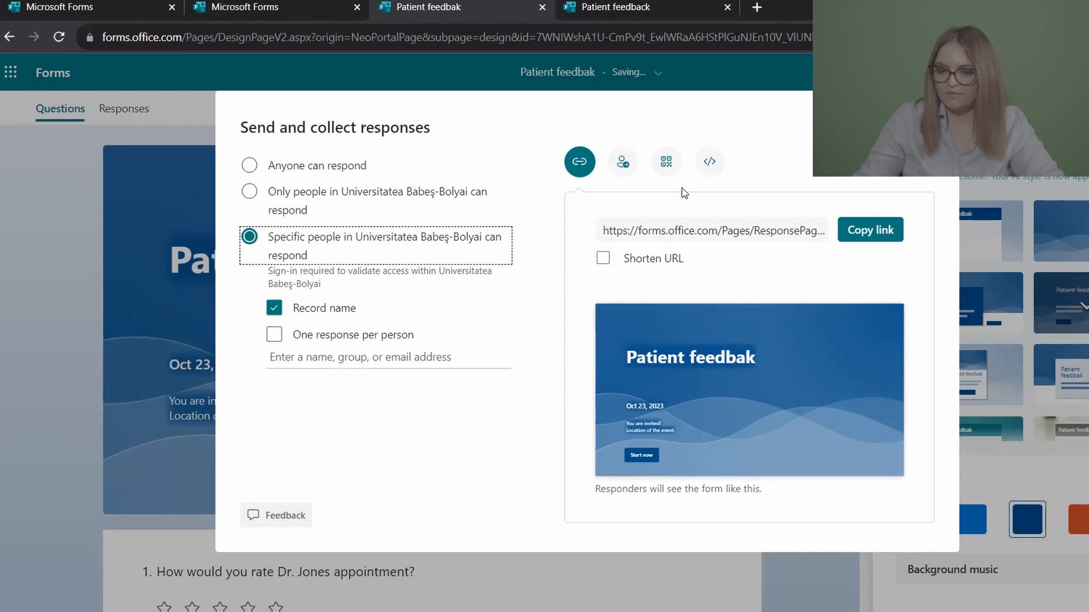
{"action": "left_click", "coordinate": [706, 167]}
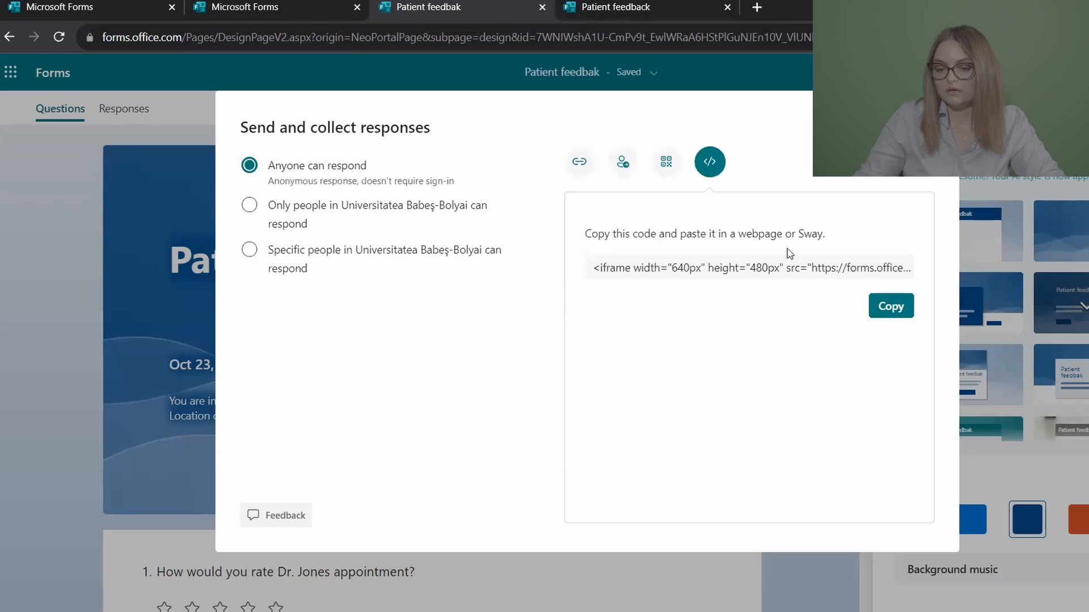